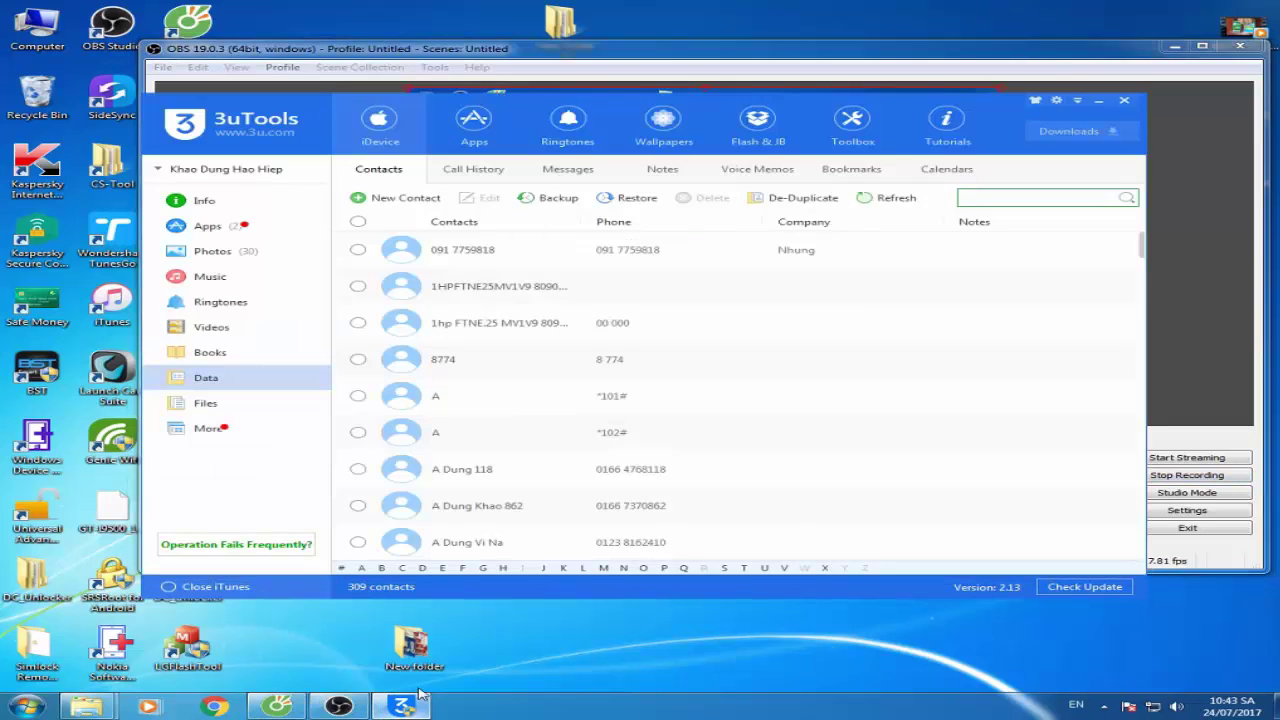
Select all contacts and back them up in Vcard Format to the Contact folder under the suggested file name.
{"action": "left_click", "coordinate": [1174, 46]}
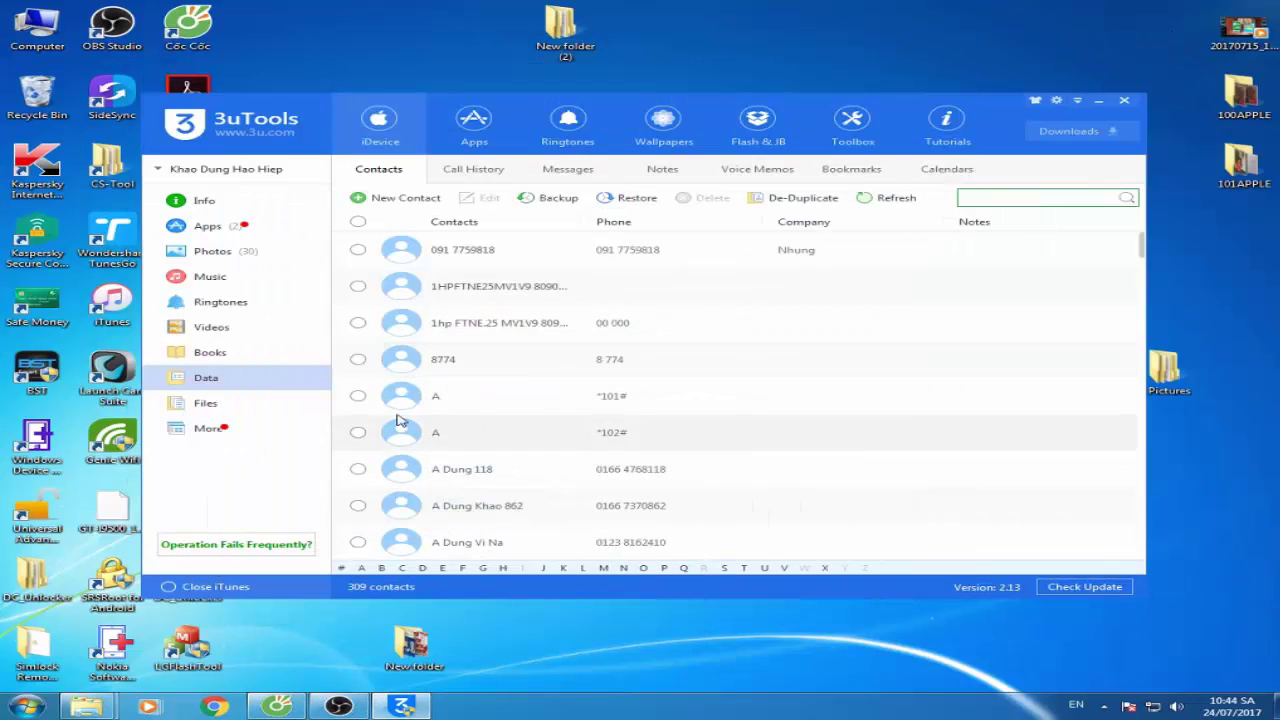
{"action": "left_click", "coordinate": [358, 221]}
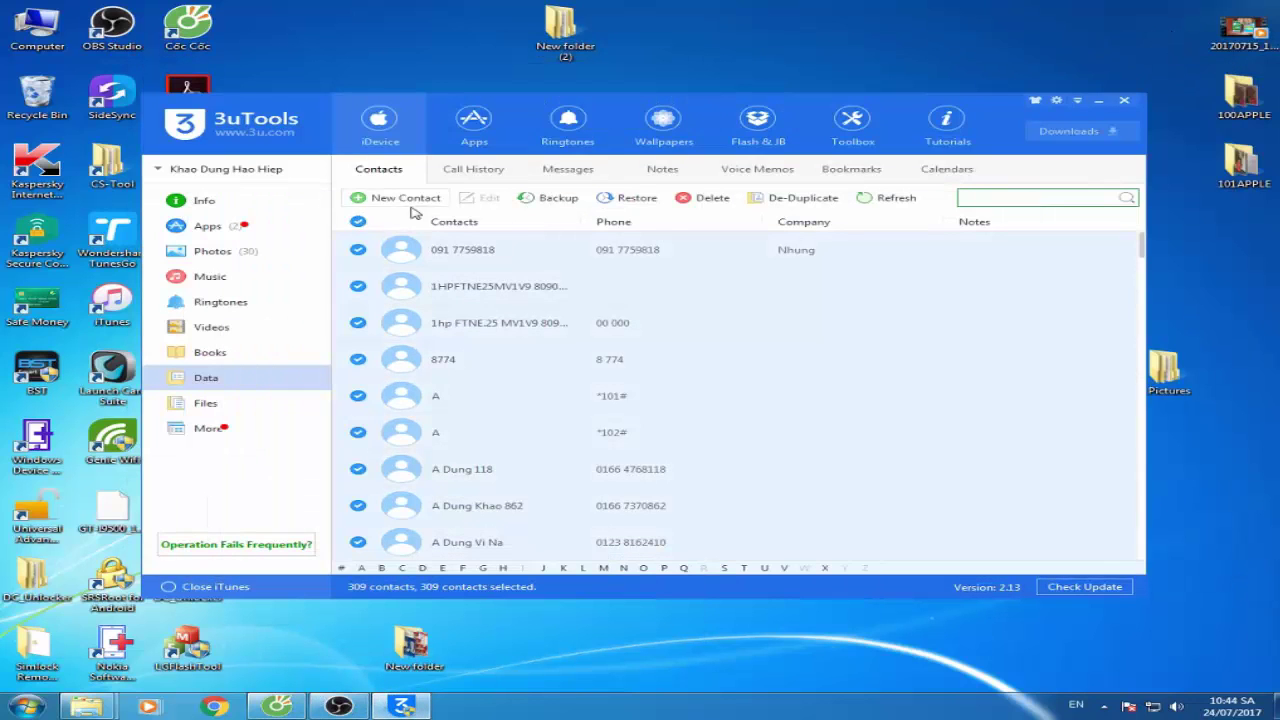
{"action": "left_click", "coordinate": [565, 204]}
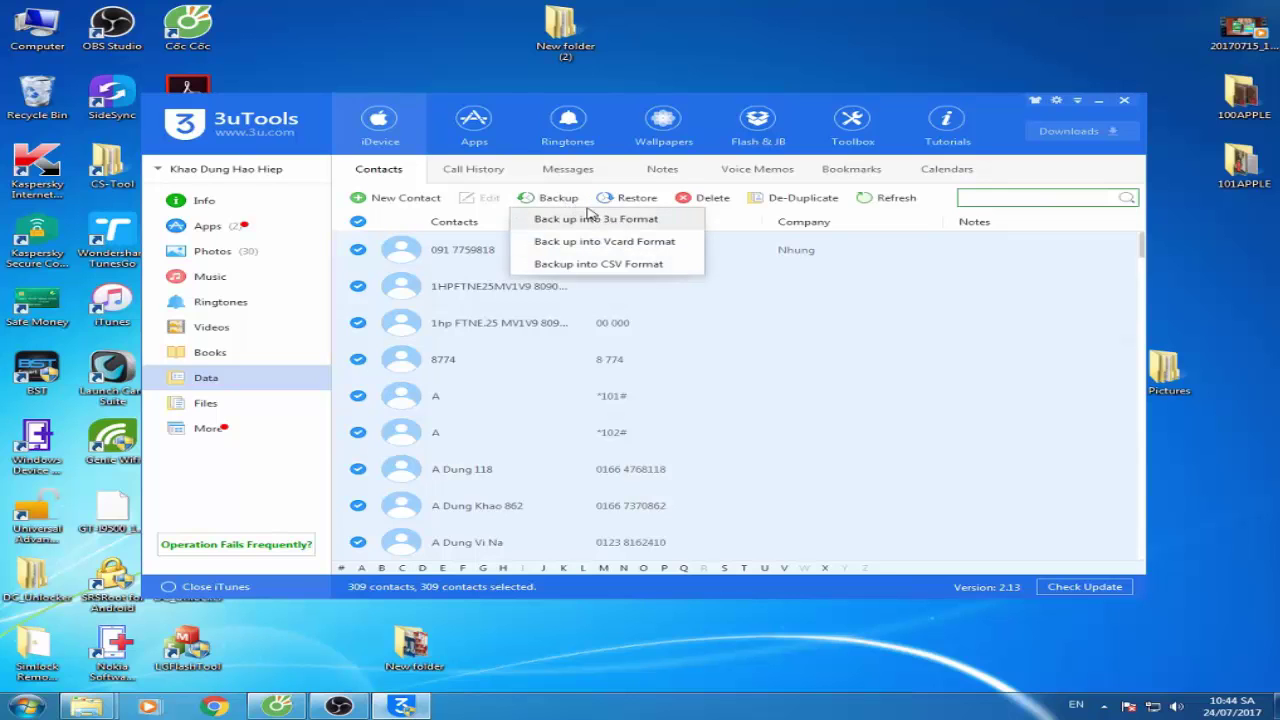
{"action": "left_click", "coordinate": [590, 240]}
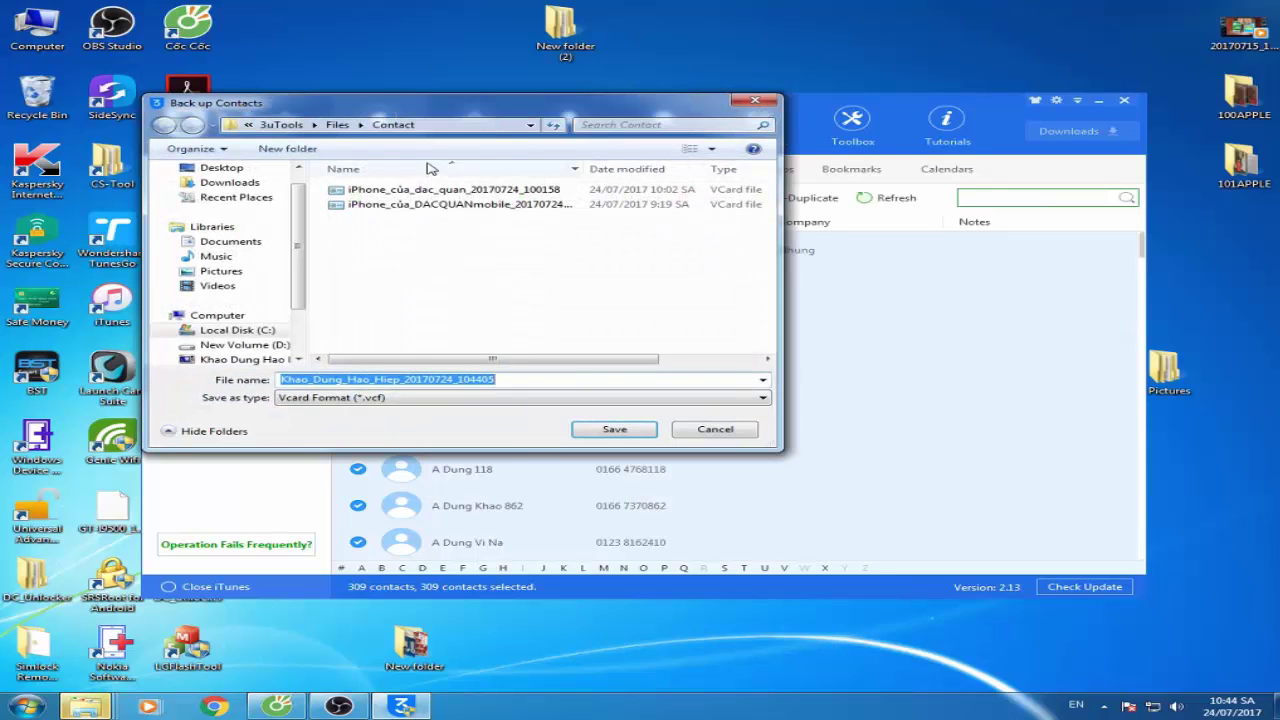
{"action": "left_click", "coordinate": [621, 435]}
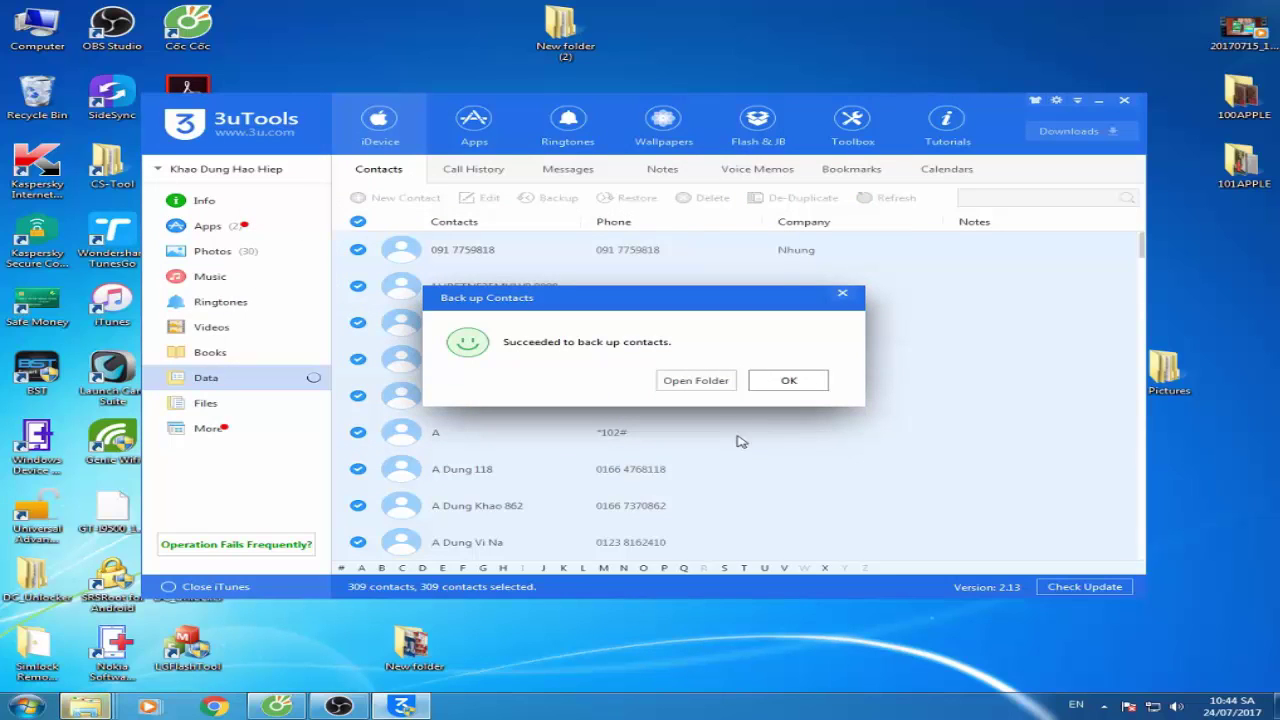
{"action": "left_click", "coordinate": [782, 381]}
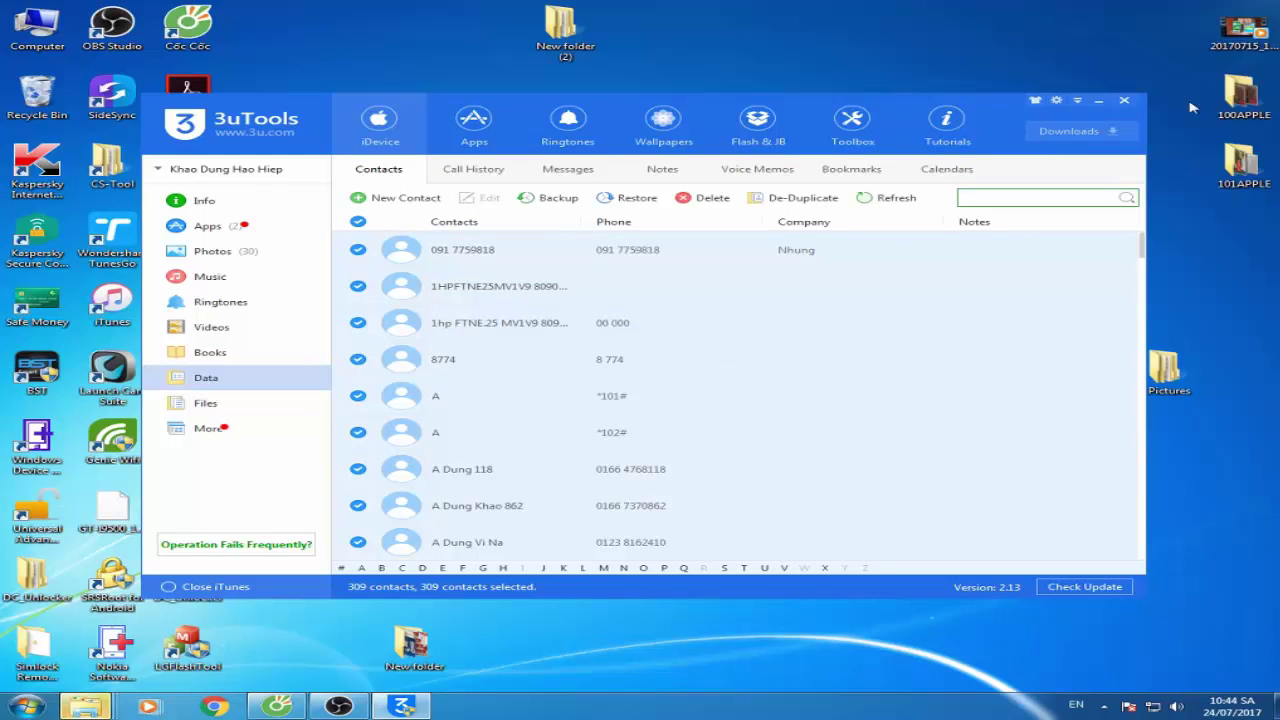
Close 3uTools and the iPhone's AutoPlay prompt, and open Computer to show the connected devices.
{"action": "left_click", "coordinate": [1125, 103]}
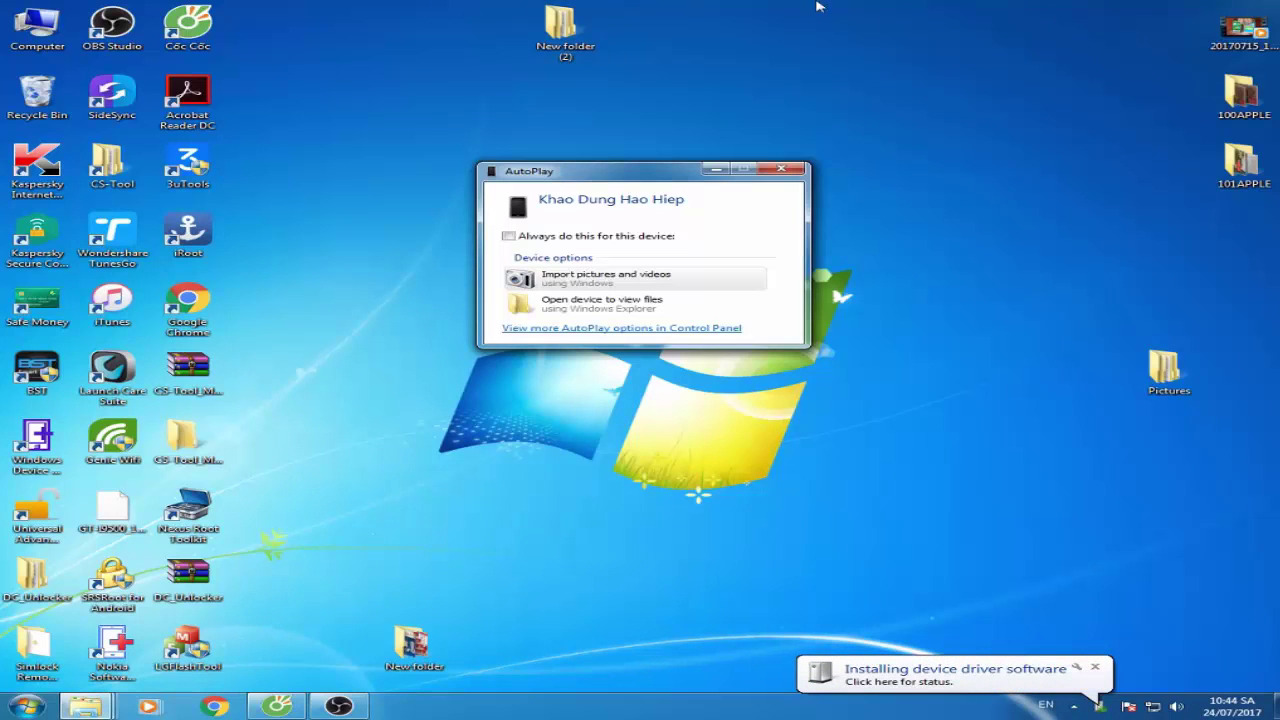
{"action": "left_click", "coordinate": [781, 169]}
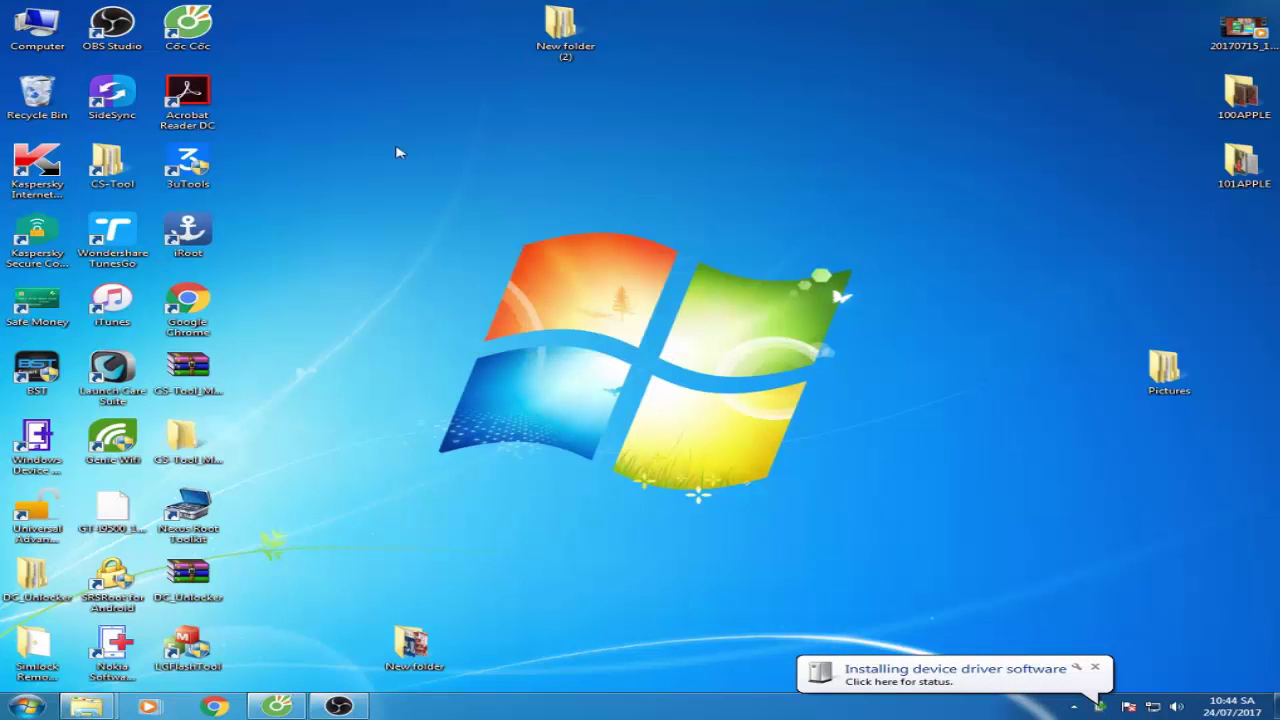
{"action": "double_click", "coordinate": [9, 20]}
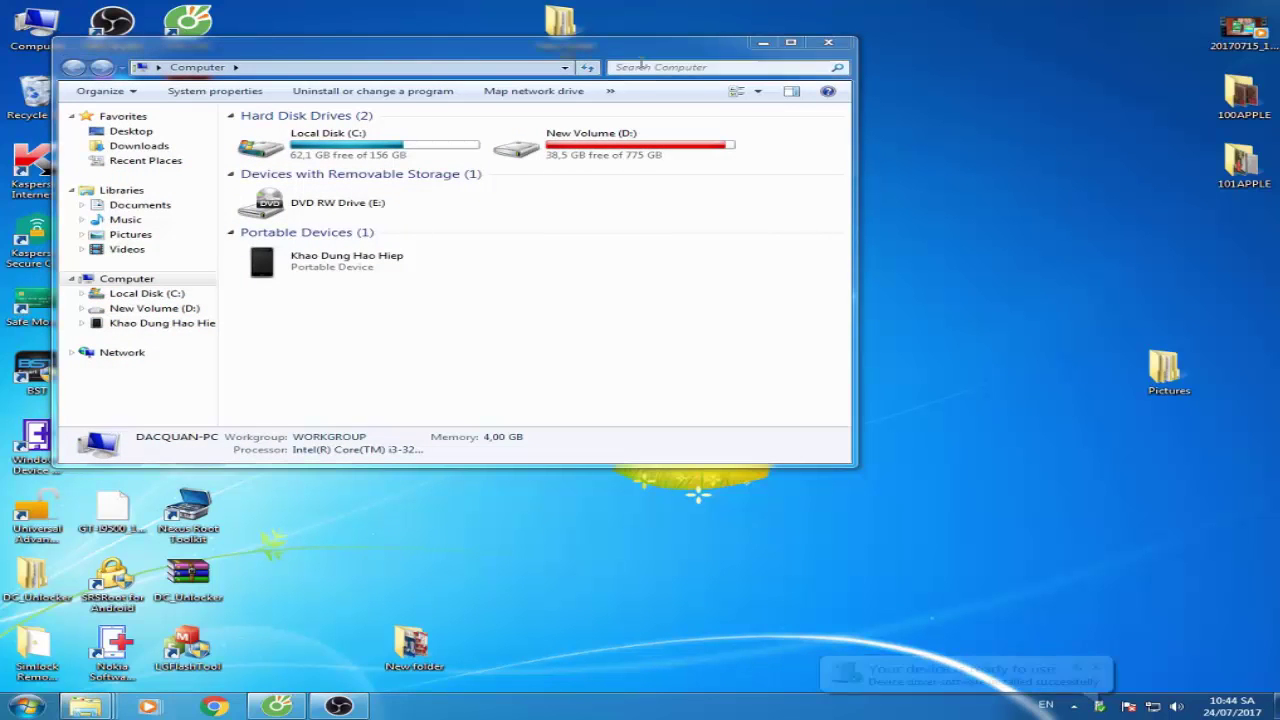
Move the Computer window clear of the desktop icons and choose to sync digital media files to the Galaxy J2 Prime.
{"action": "mouse_move", "coordinate": [623, 50]}
{"action": "left_mouse_down"}
{"action": "mouse_move", "coordinate": [793, 58]}
{"action": "mouse_move", "coordinate": [626, 54]}
{"action": "left_mouse_up"}
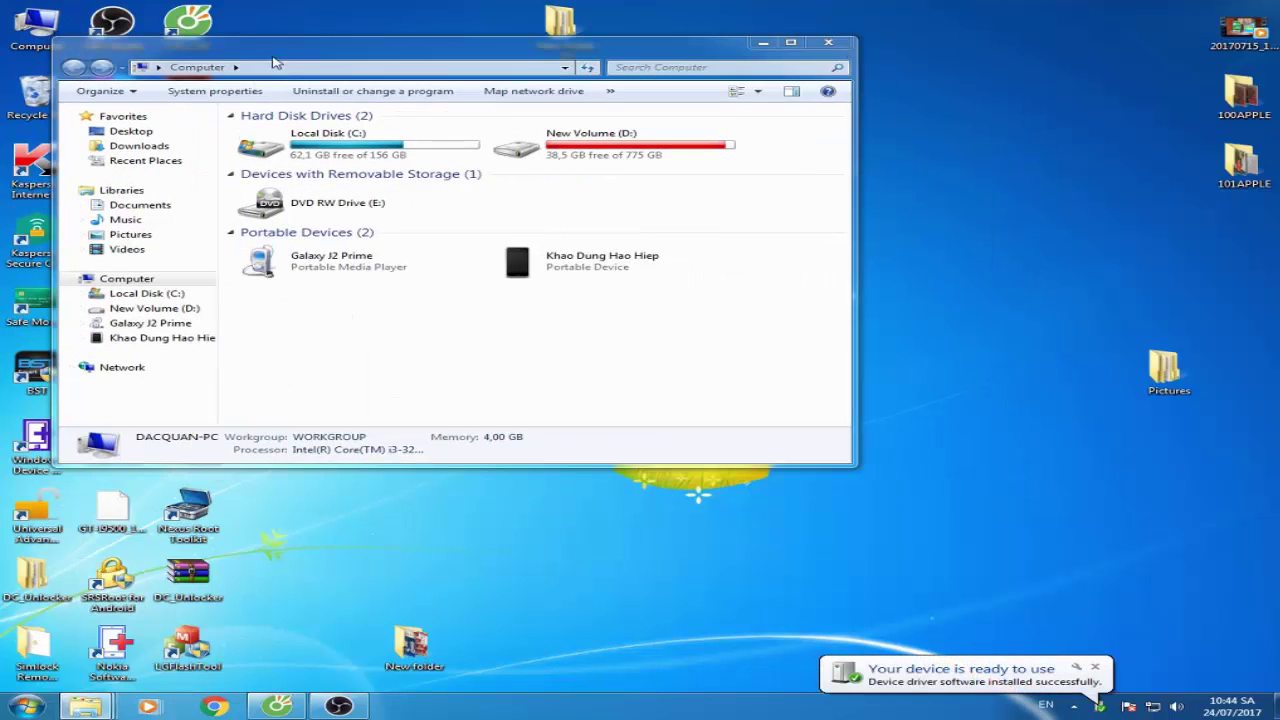
{"action": "left_click_drag", "start_coordinate": [271, 62], "coordinate": [612, 100]}
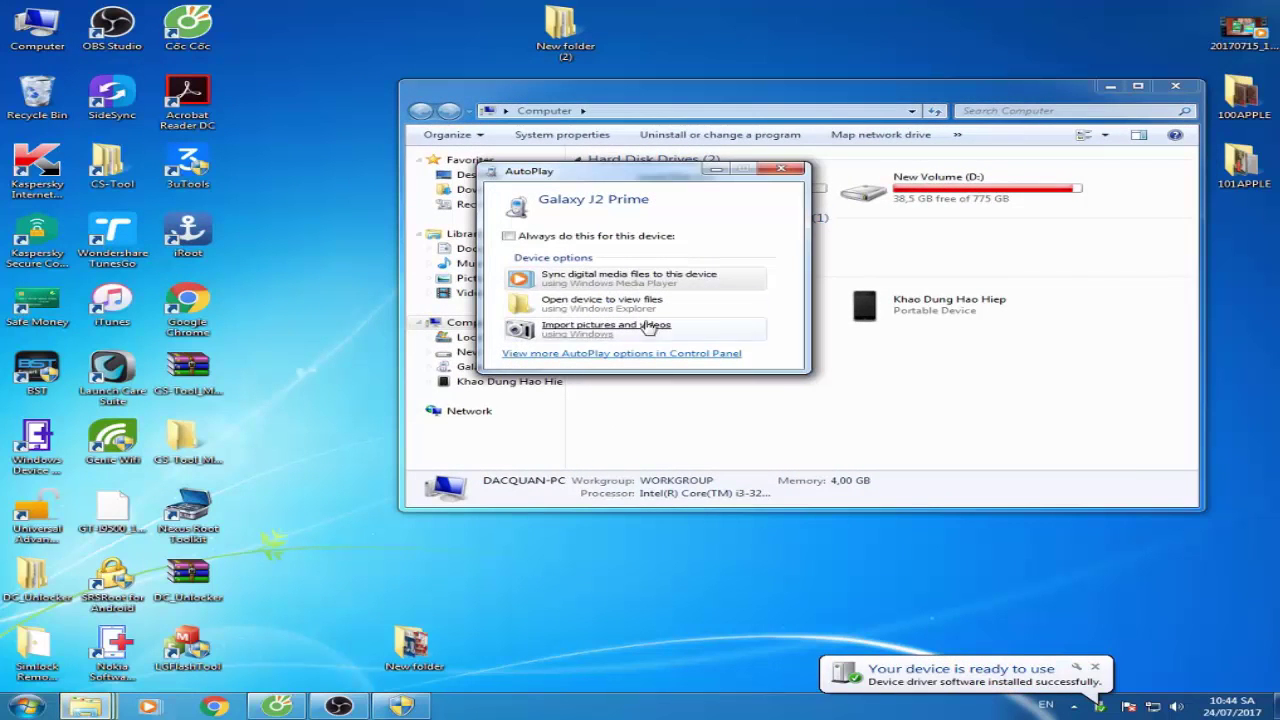
{"action": "left_click", "coordinate": [628, 277]}
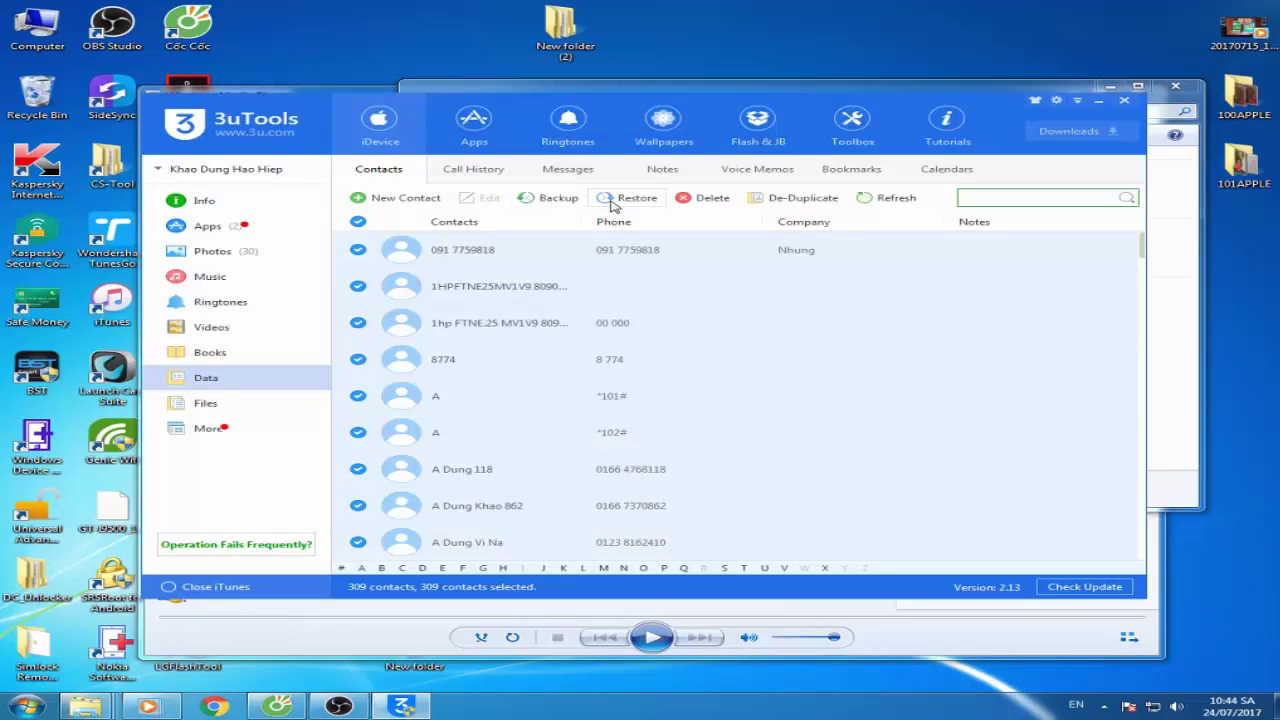
Move the newest vCard backup from the Restore Contacts file list to the desktop, and dismiss the dialog and 3uTools.
{"action": "left_click", "coordinate": [613, 200]}
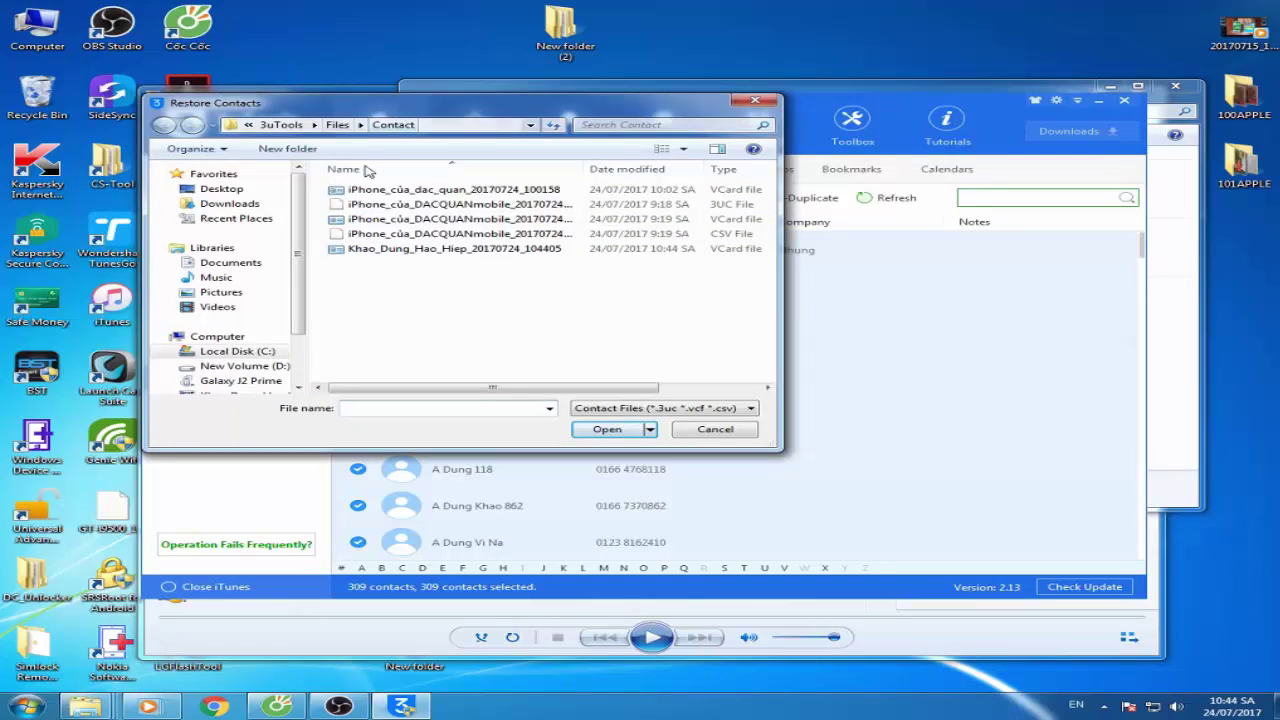
{"action": "left_click", "coordinate": [406, 258]}
{"action": "right_click", "coordinate": [398, 254]}
{"action": "left_click", "coordinate": [400, 235]}
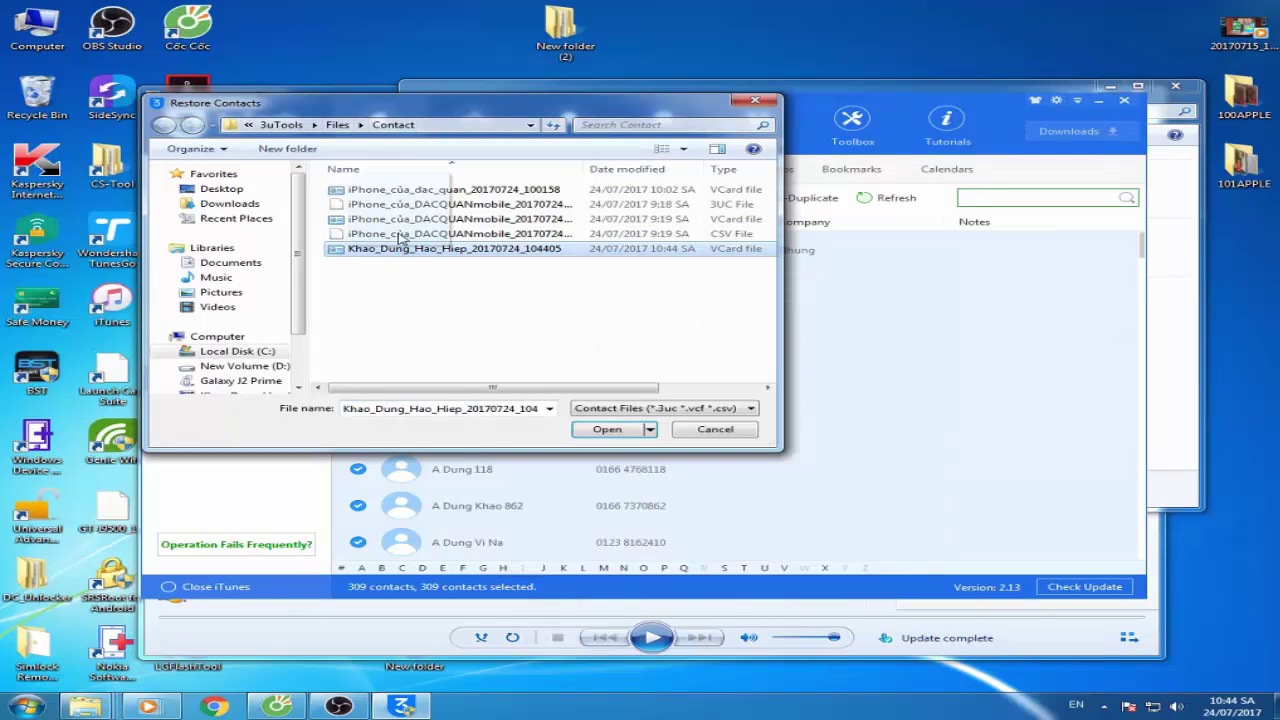
{"action": "left_click_drag", "start_coordinate": [400, 248], "coordinate": [338, 35]}
{"action": "left_click", "coordinate": [755, 100]}
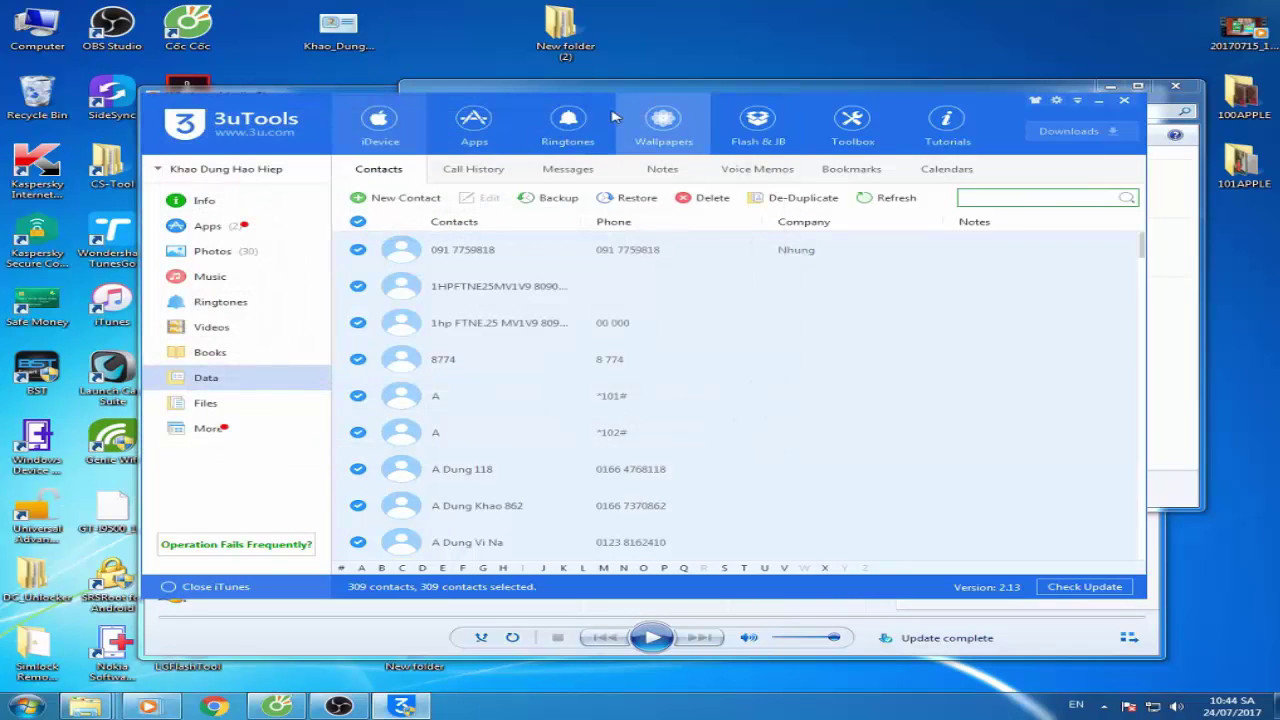
{"action": "left_click", "coordinate": [1098, 101]}
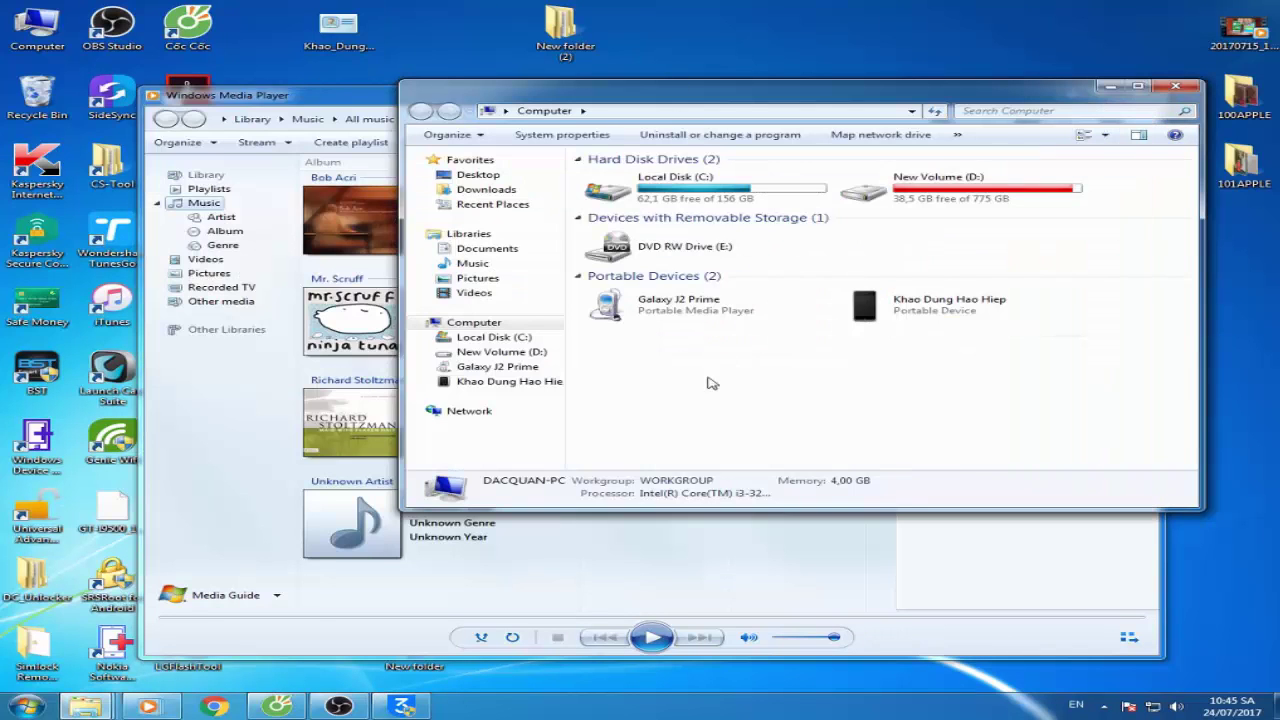
Cut the vCard backup from the desktop and try to paste it into the Galaxy J2 Prime.
{"action": "double_click", "coordinate": [678, 303]}
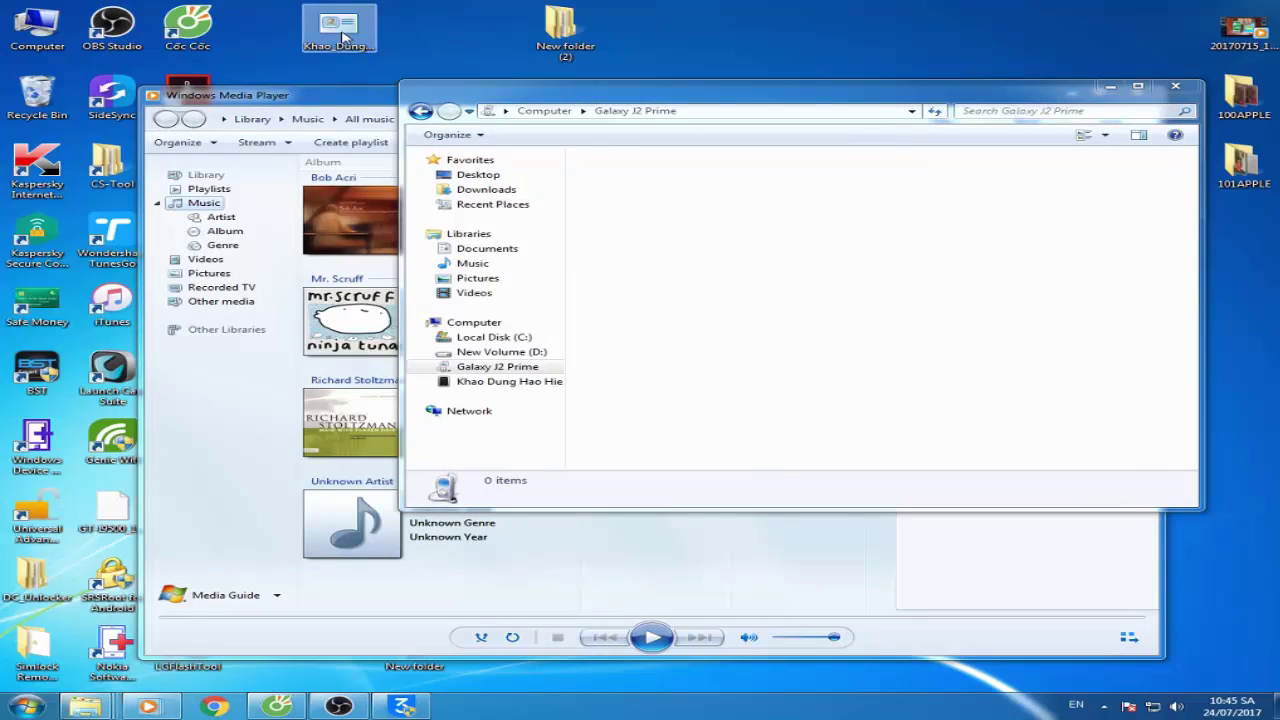
{"action": "right_click", "coordinate": [342, 38]}
{"action": "left_click", "coordinate": [760, 208]}
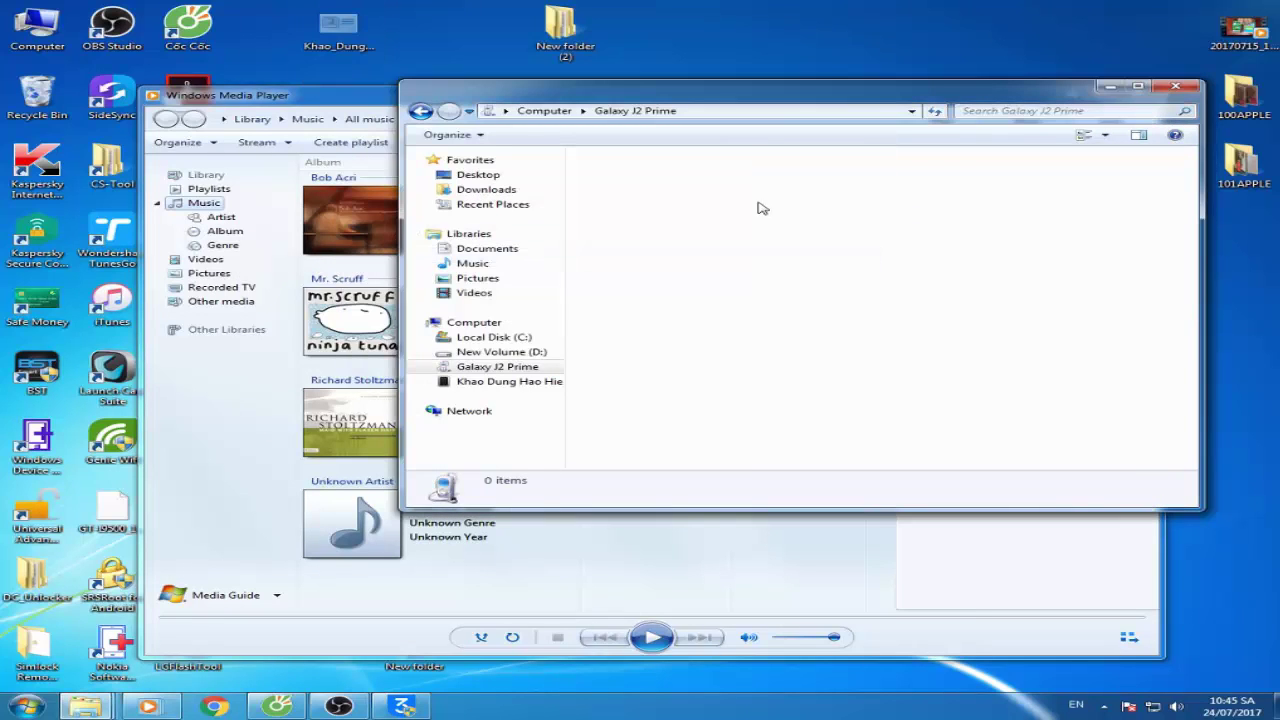
{"action": "right_click", "coordinate": [677, 220]}
{"action": "left_click", "coordinate": [445, 368]}
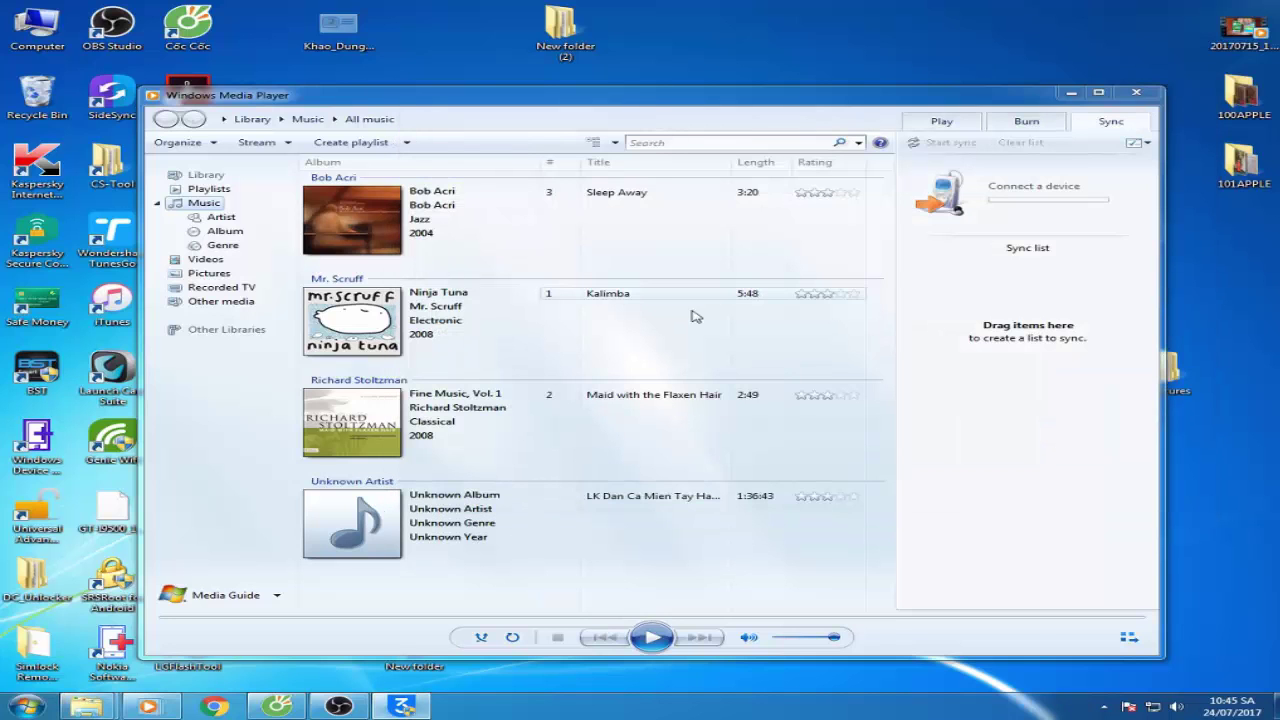
Paste the cut vCard file into the Galaxy J2 Prime's Phone storage and agree to move it to the device.
{"action": "double_click", "coordinate": [37, 25]}
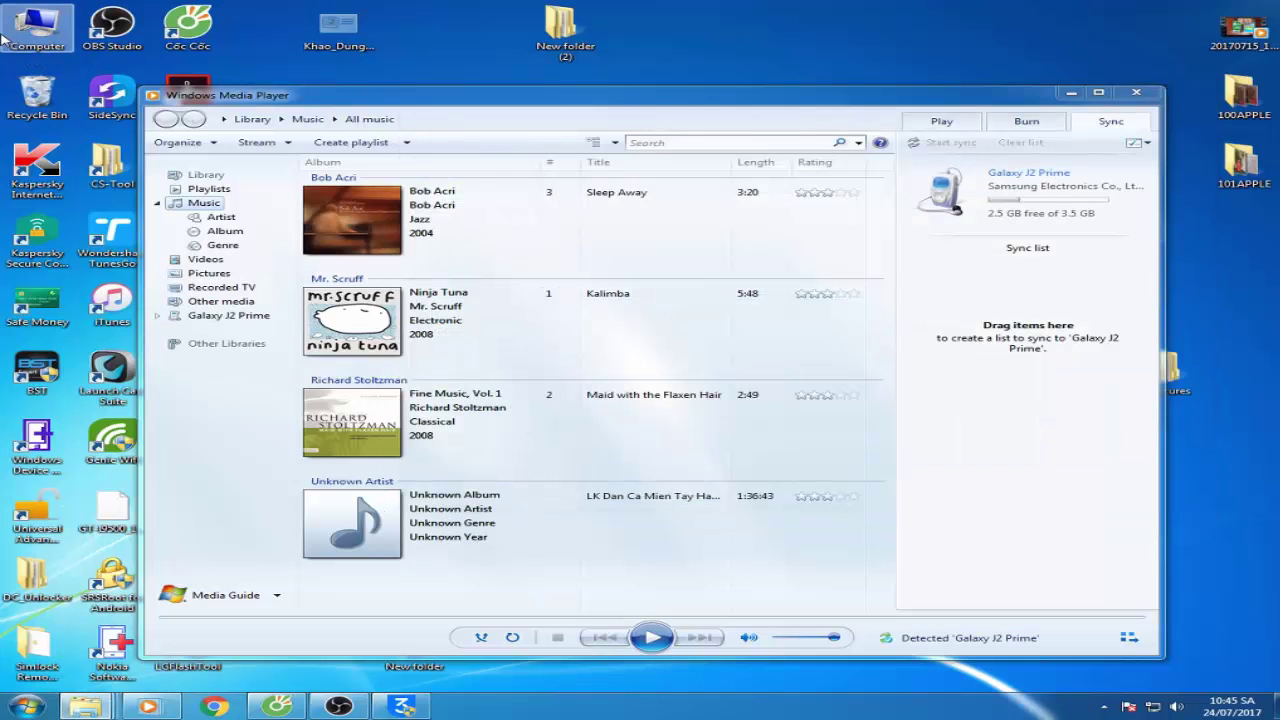
{"action": "double_click", "coordinate": [735, 325]}
{"action": "double_click", "coordinate": [665, 168]}
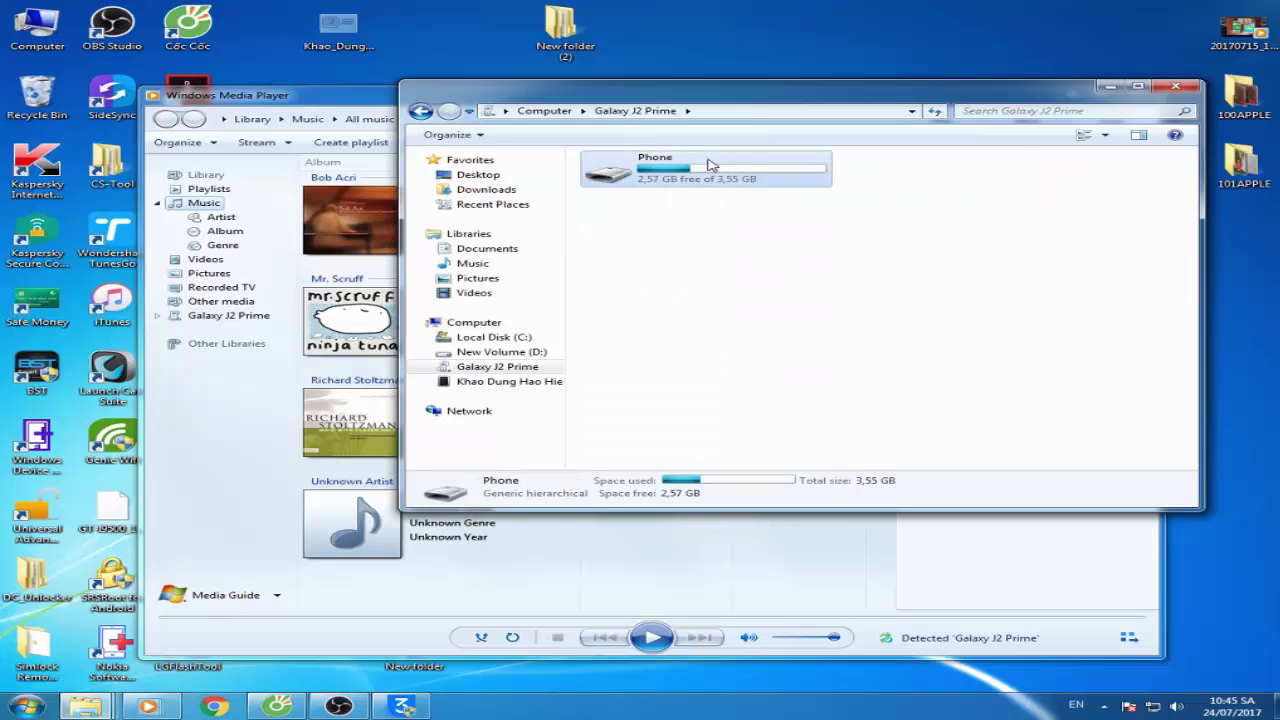
{"action": "right_click", "coordinate": [929, 445]}
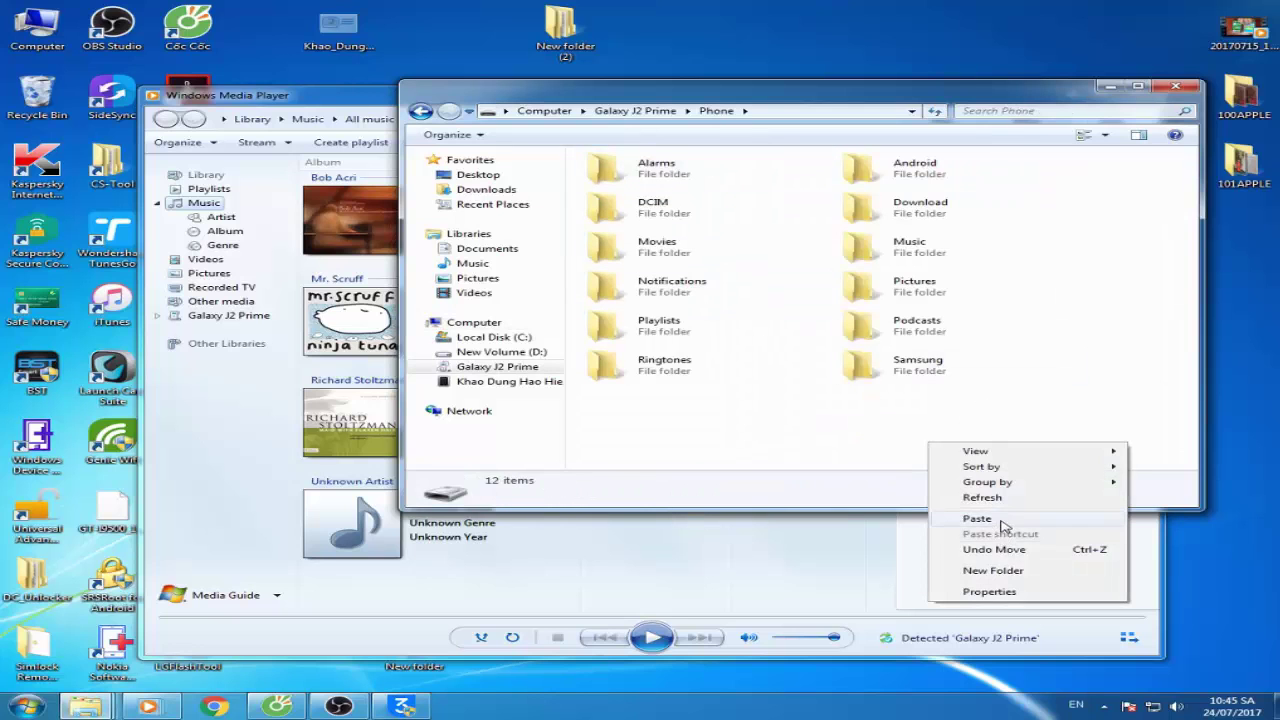
{"action": "left_click", "coordinate": [1001, 519]}
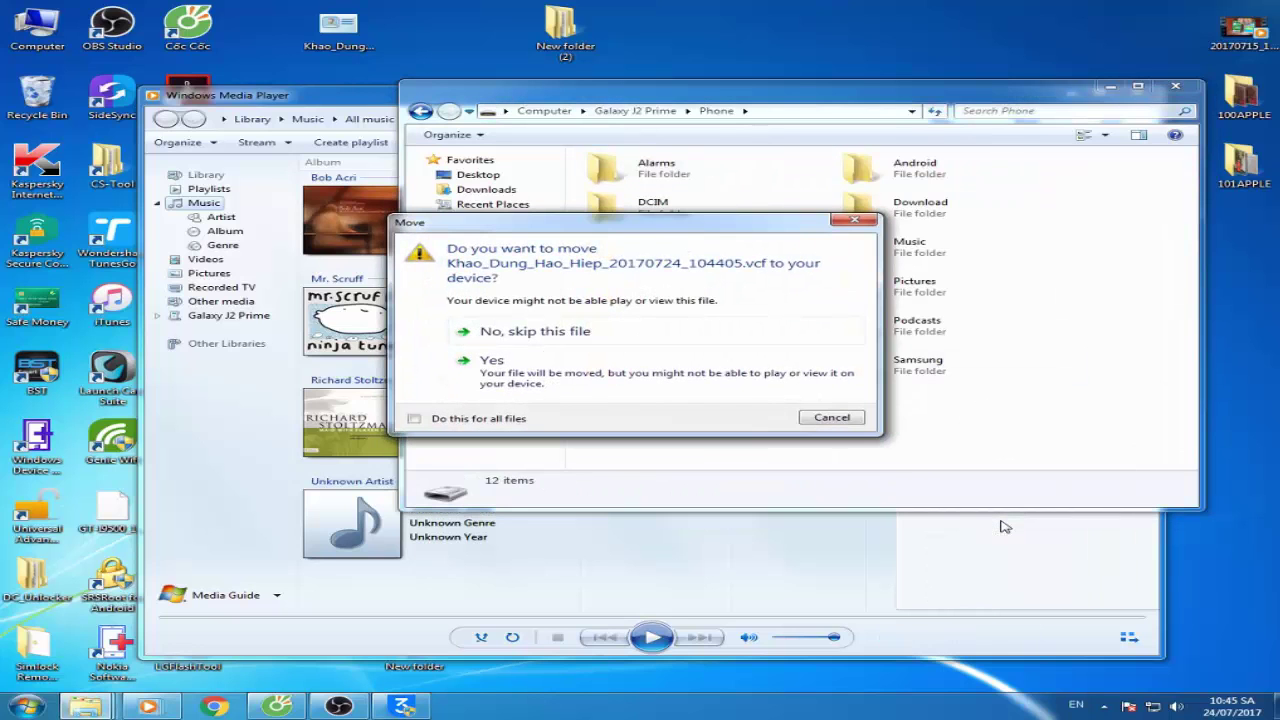
{"action": "left_click", "coordinate": [491, 362]}
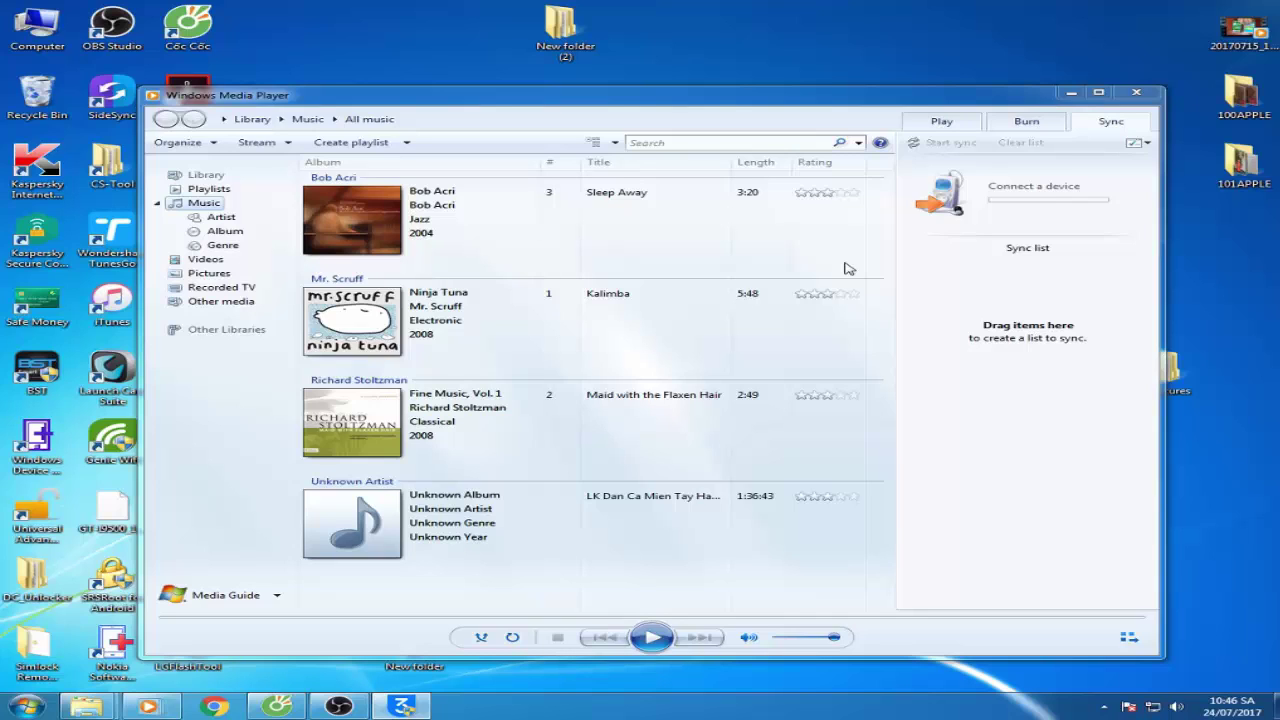
Close Windows Media Player and refresh the desktop.
{"action": "left_click", "coordinate": [1156, 97]}
{"action": "right_click", "coordinate": [822, 186]}
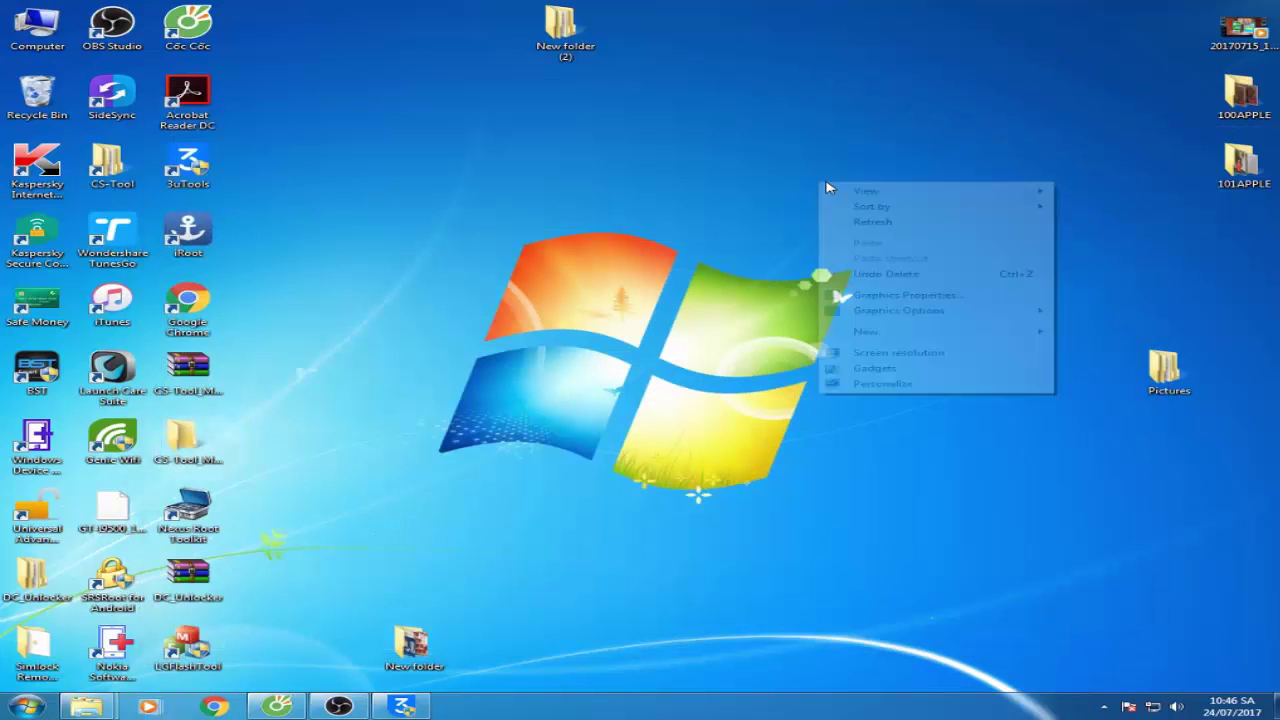
{"action": "left_click", "coordinate": [873, 222]}
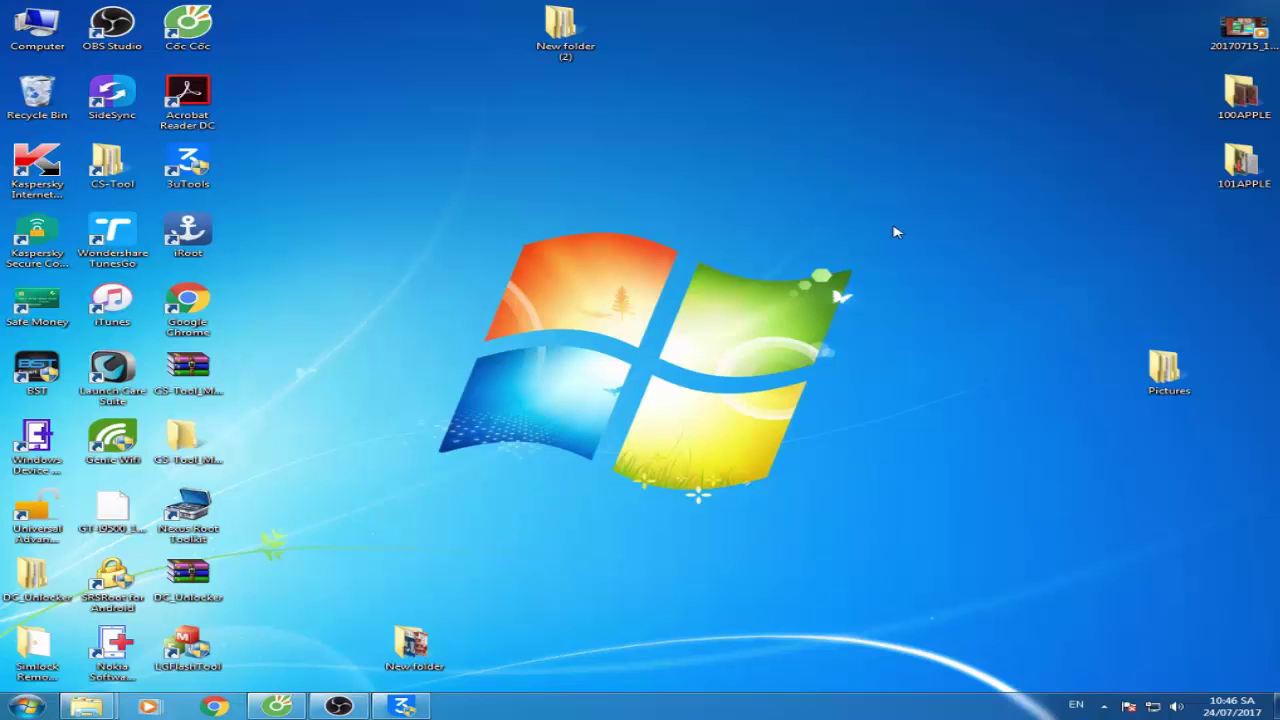
Look through the PHANMEM, FILE and LG folders on New Volume (D:), and switch to OBS Studio.
{"action": "mouse_move", "coordinate": [86, 706]}
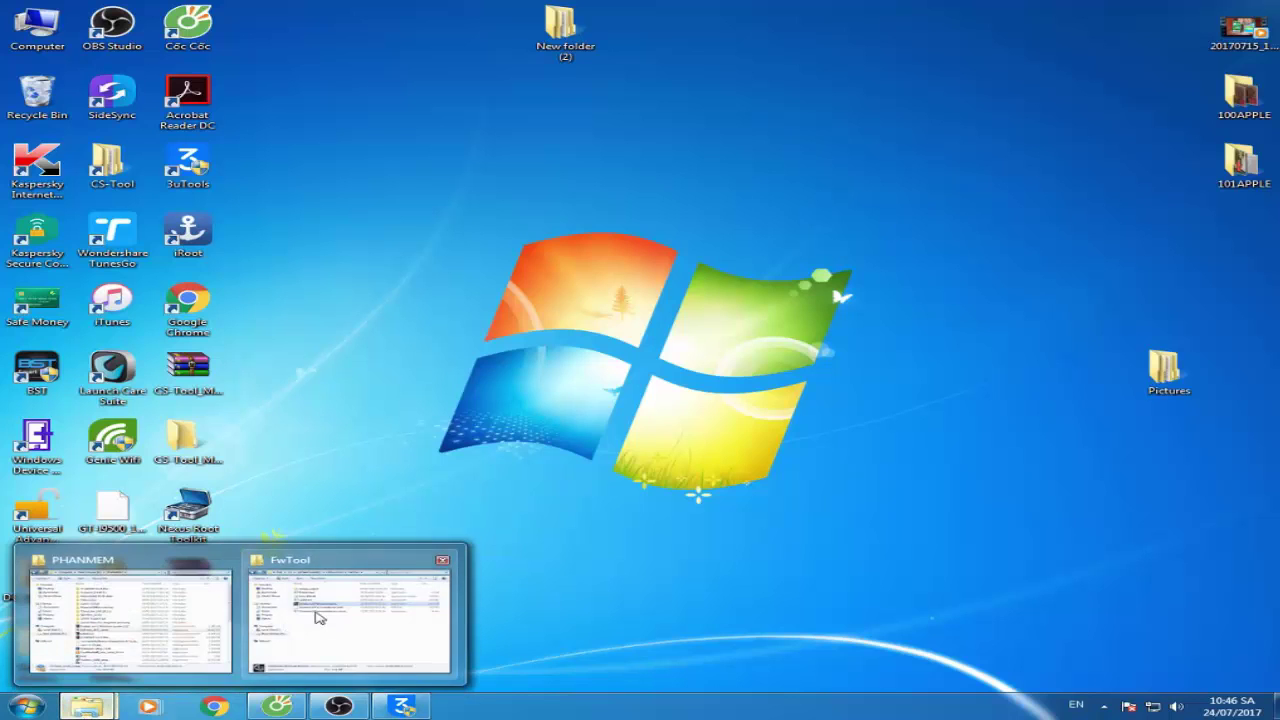
{"action": "left_click", "coordinate": [316, 618]}
{"action": "left_click", "coordinate": [140, 291]}
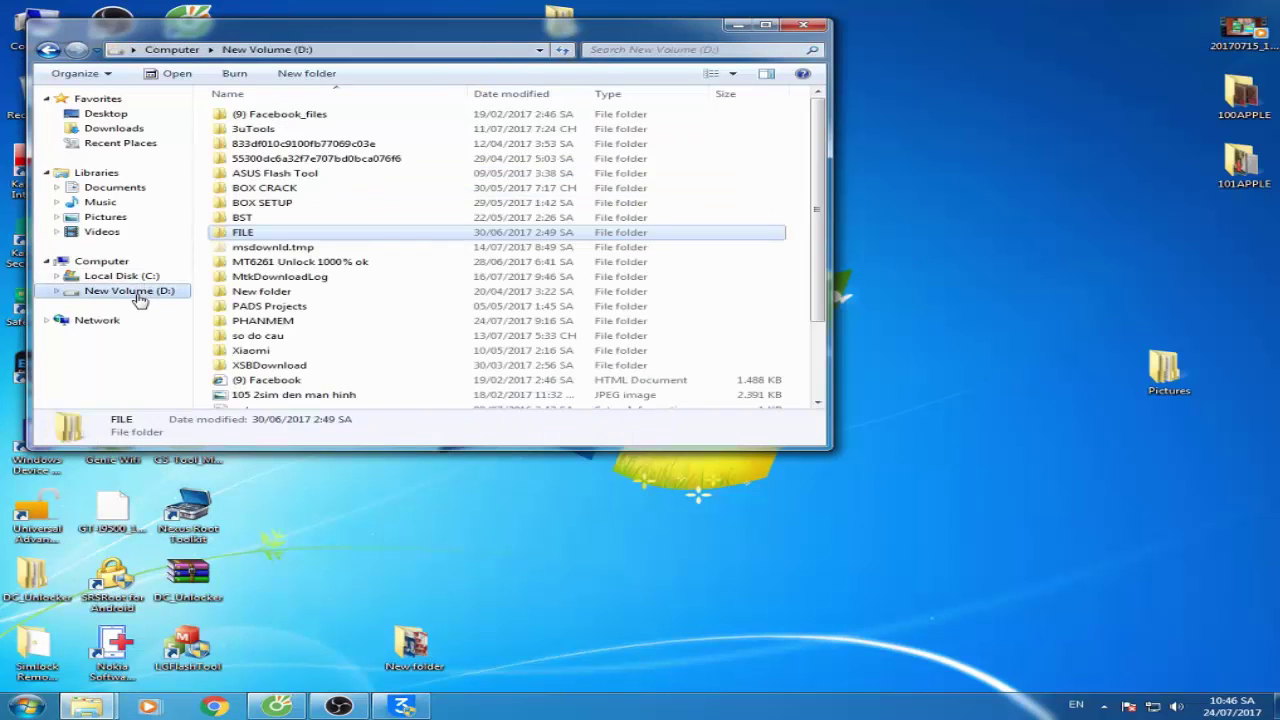
{"action": "double_click", "coordinate": [280, 321]}
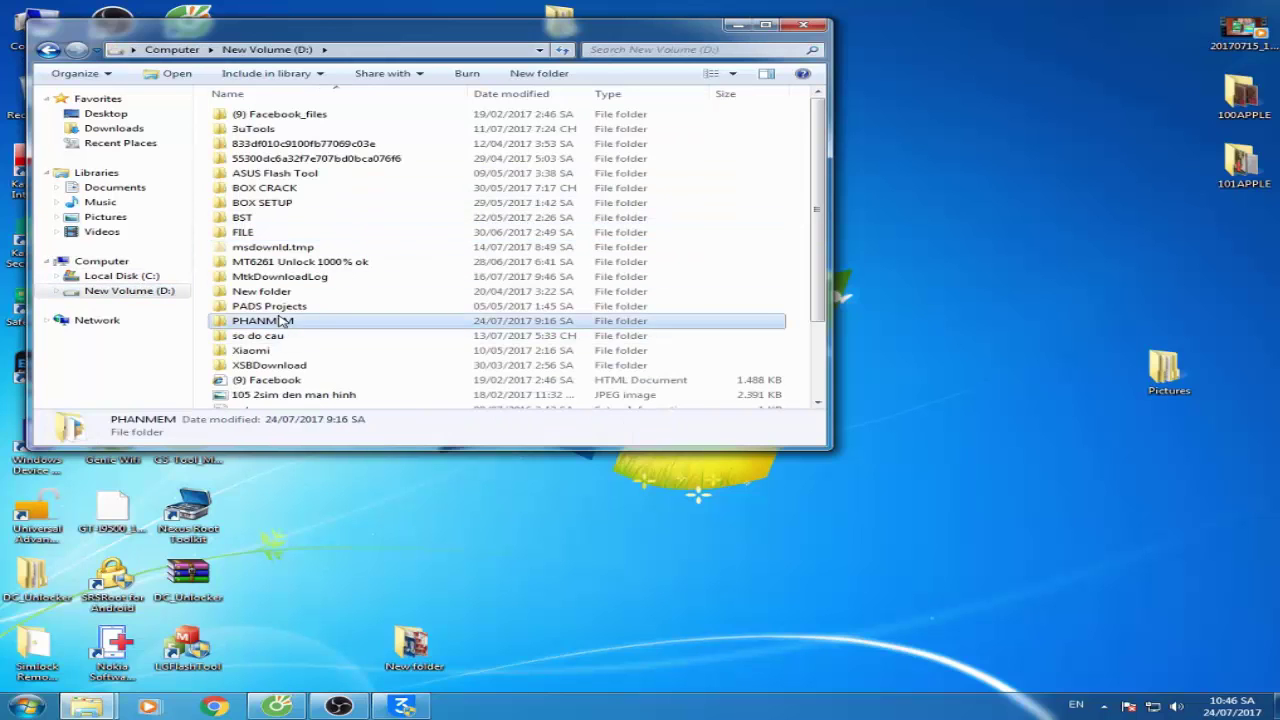
{"action": "scroll", "coordinate": [343, 291], "scroll_direction": "down", "scroll_amount": 1}
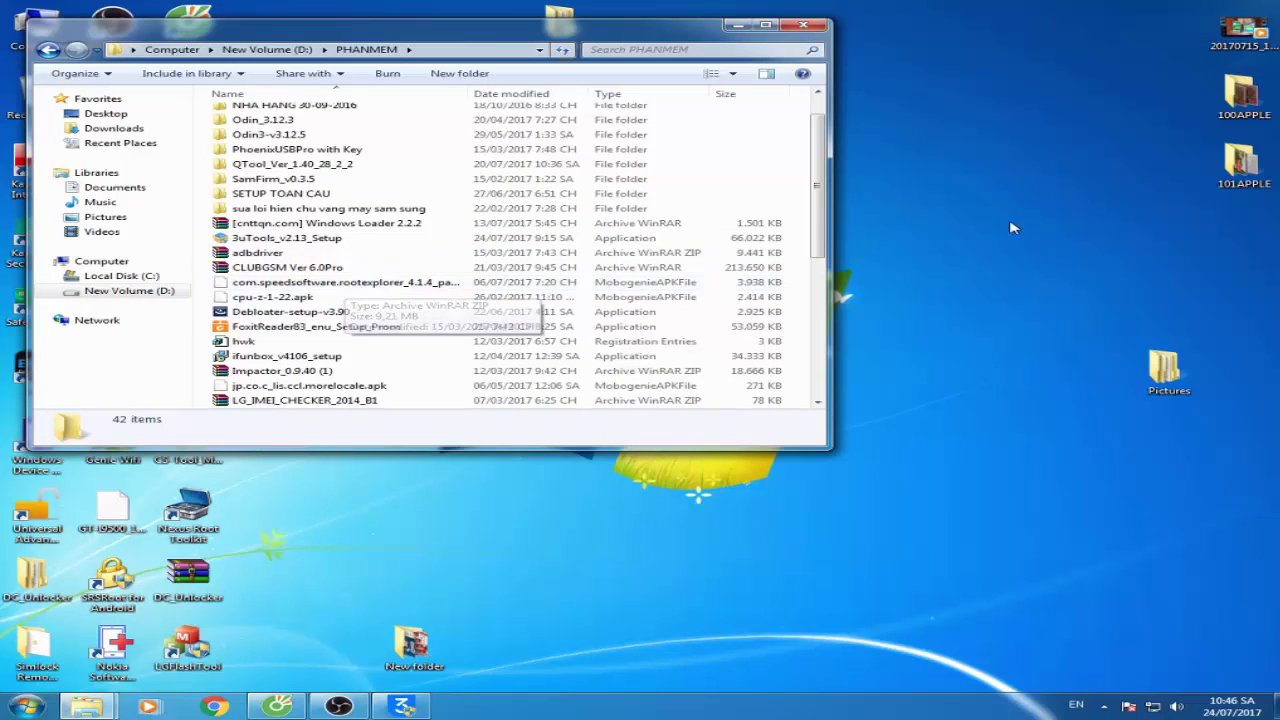
{"action": "left_click_drag", "start_coordinate": [817, 188], "coordinate": [818, 150]}
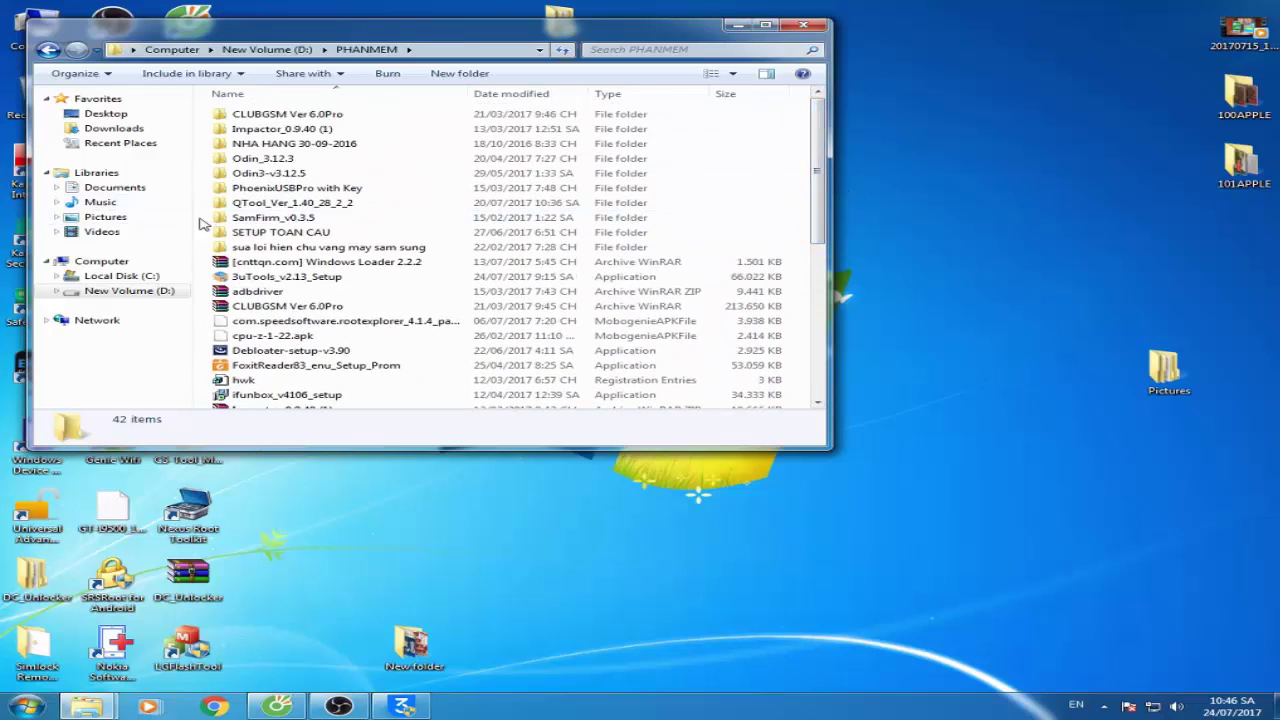
{"action": "left_click", "coordinate": [157, 291]}
{"action": "double_click", "coordinate": [243, 231]}
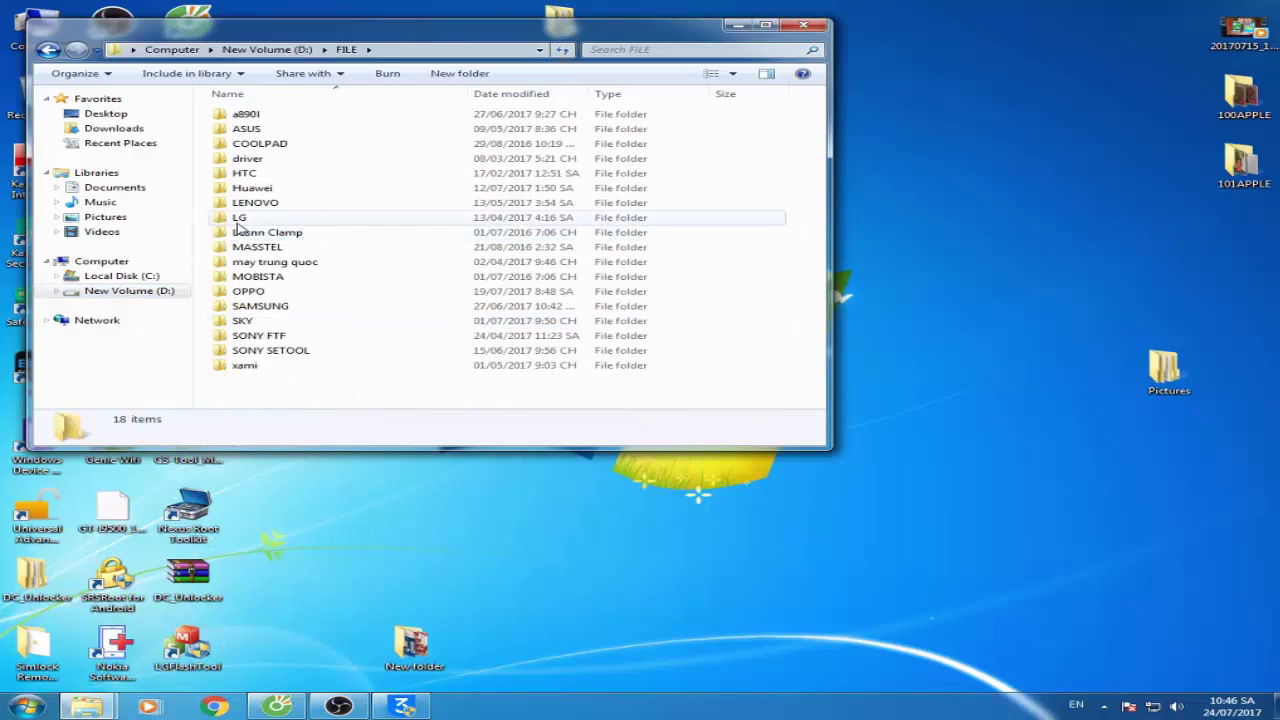
{"action": "double_click", "coordinate": [243, 220]}
{"action": "left_click", "coordinate": [338, 706]}
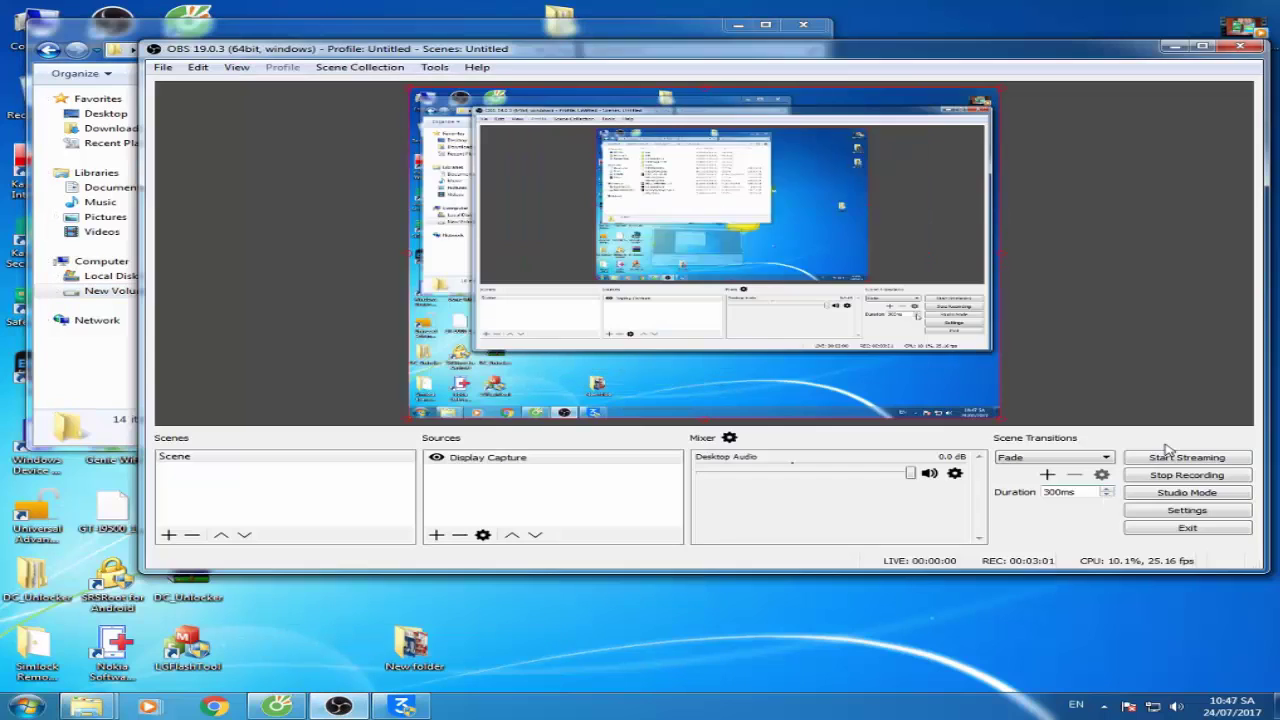